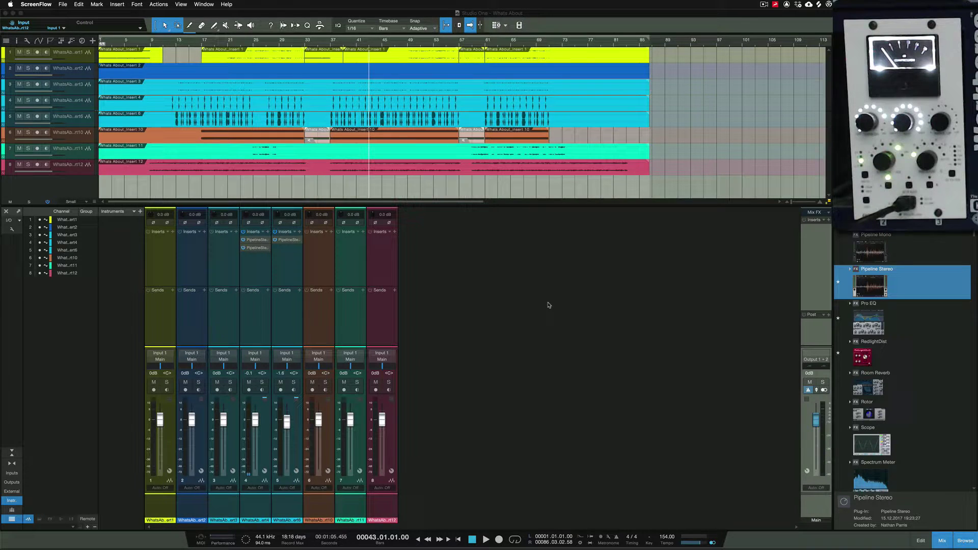
# - Switch to the Zen Tour control panel and examine the LINE OUT routing of channels 17 and 18
pyautogui.click(549, 305)
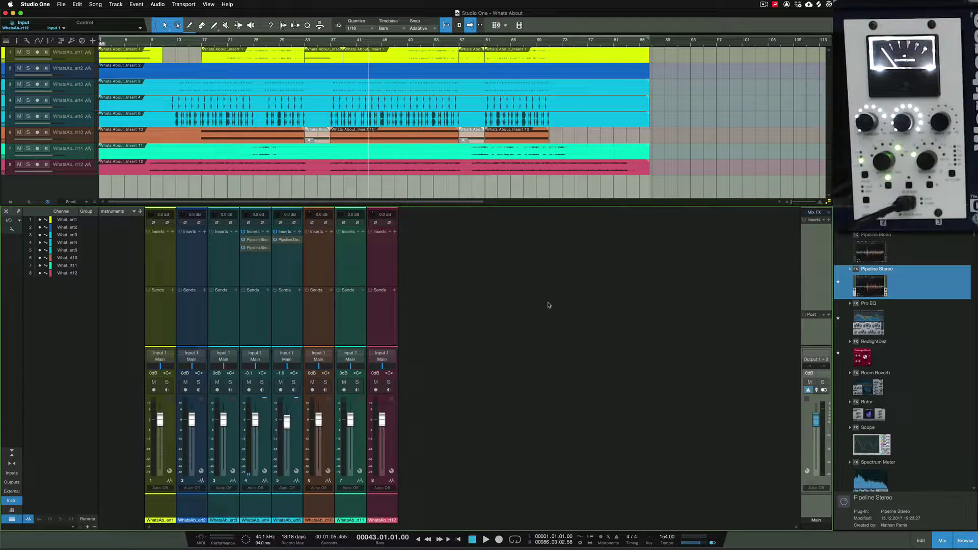
pyautogui.moveTo(835, 540)
pyautogui.click(756, 538)
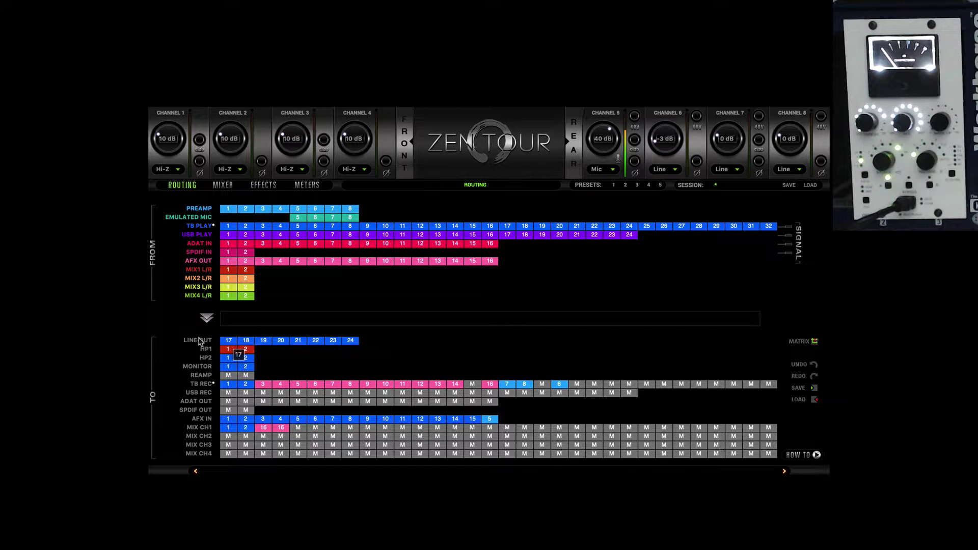
pyautogui.click(228, 343)
pyautogui.click(228, 343)
pyautogui.click(251, 341)
# - Examine where preamps 7 and 8 are routed in the TB REC row, and put the Zen Tour panel away
pyautogui.click(301, 211)
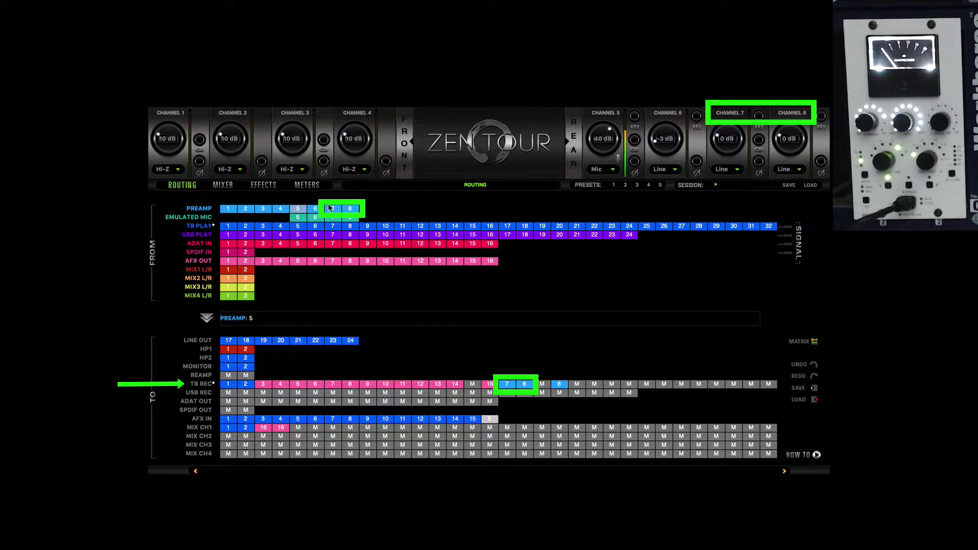
pyautogui.moveTo(337, 210); pyautogui.dragTo(343, 209)
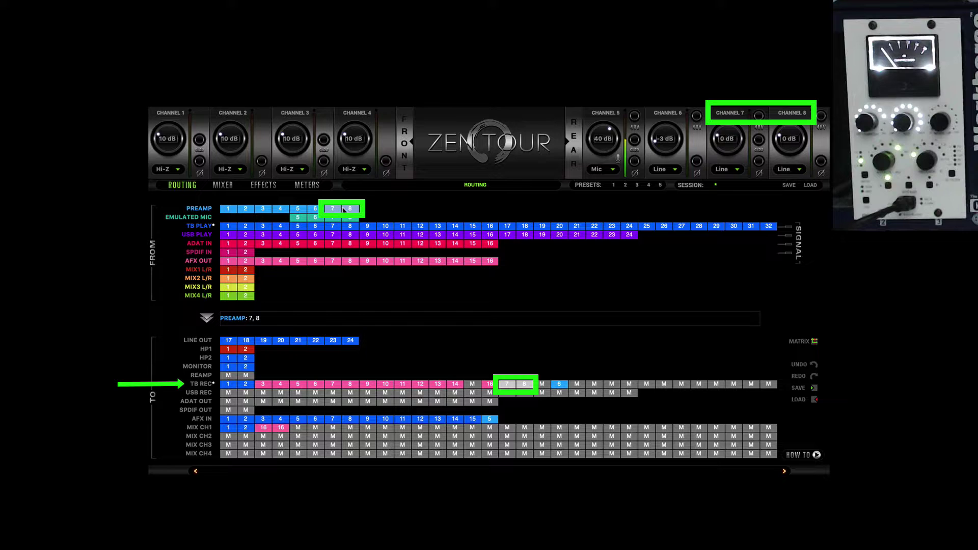
pyautogui.click(510, 385)
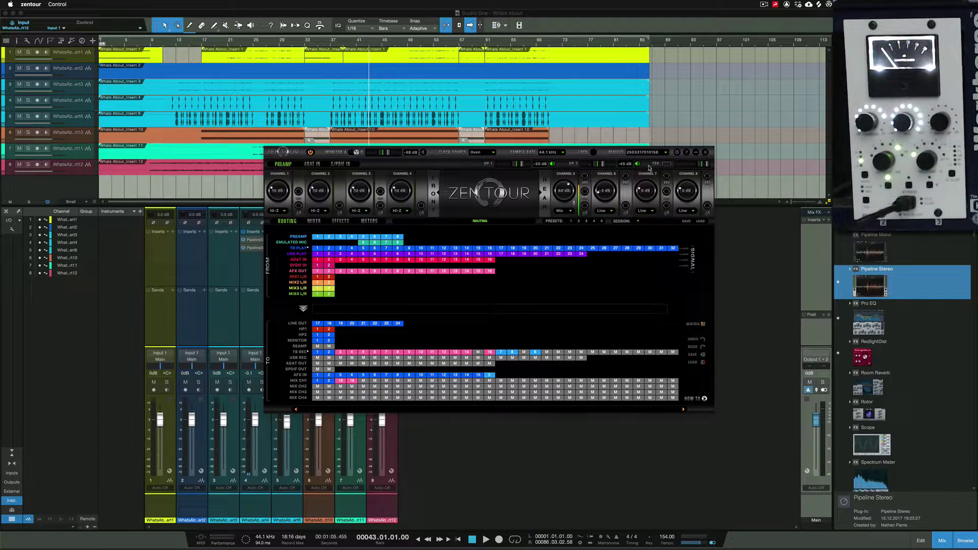
pyautogui.click(696, 152)
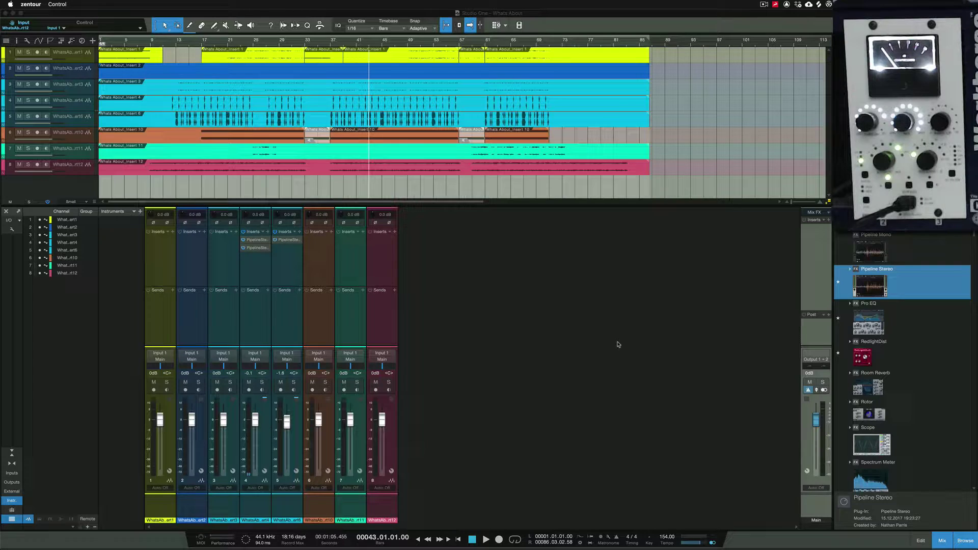
# - Return to Studio One and locate the Pipeline Mono and Pipeline Stereo plug-ins among the PreSonus effects
pyautogui.click(560, 326)
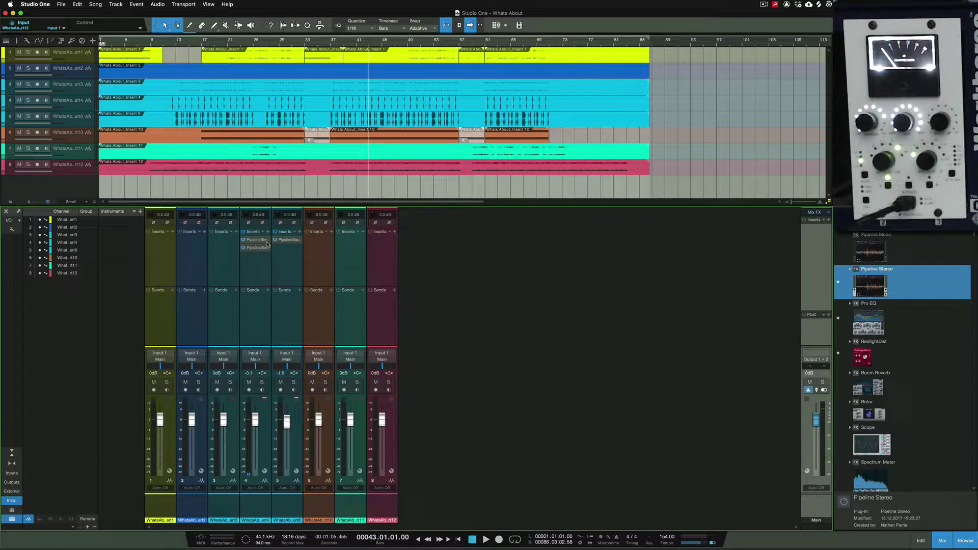
pyautogui.scroll(10, 902, 357)
pyautogui.scroll(-6, 849, 81)
pyautogui.click(793, 160)
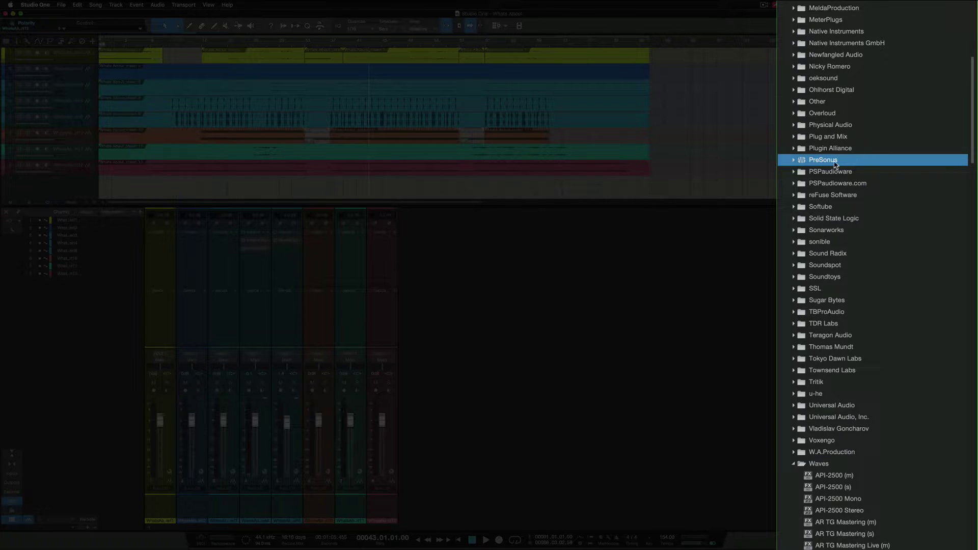
pyautogui.click(800, 162)
pyautogui.scroll(-20, 824, 273)
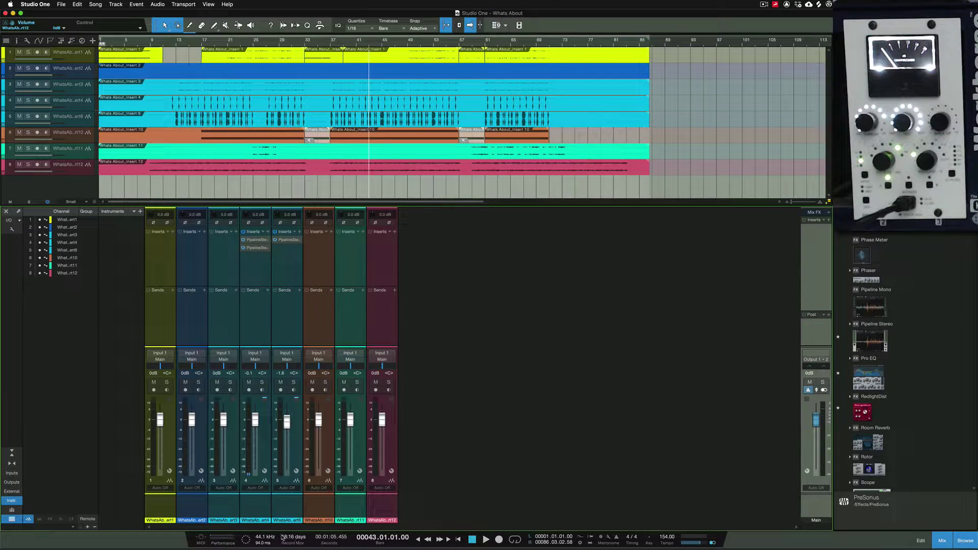
# - Open the song's Audio I/O Setup and examine the Wes Audio (Dione) output assignment
pyautogui.click(266, 538)
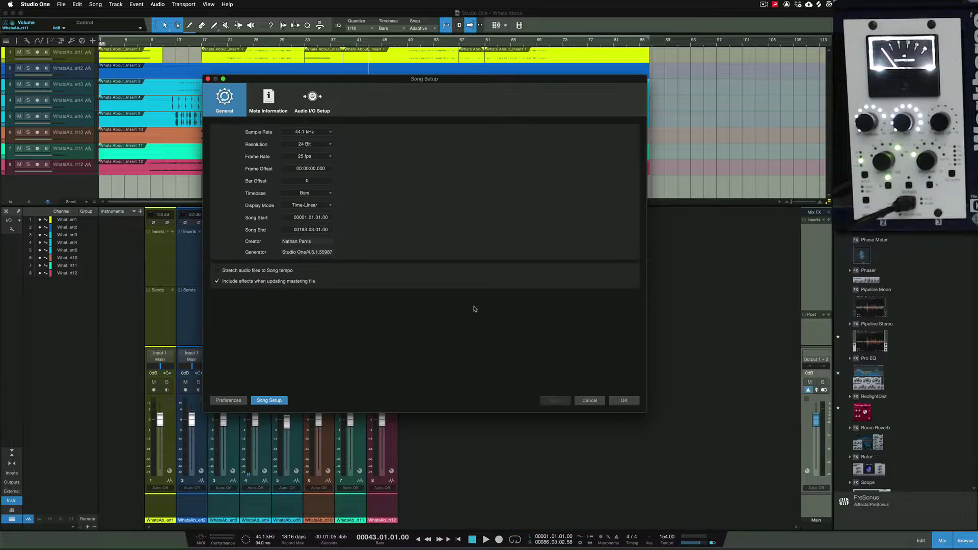
pyautogui.click(319, 101)
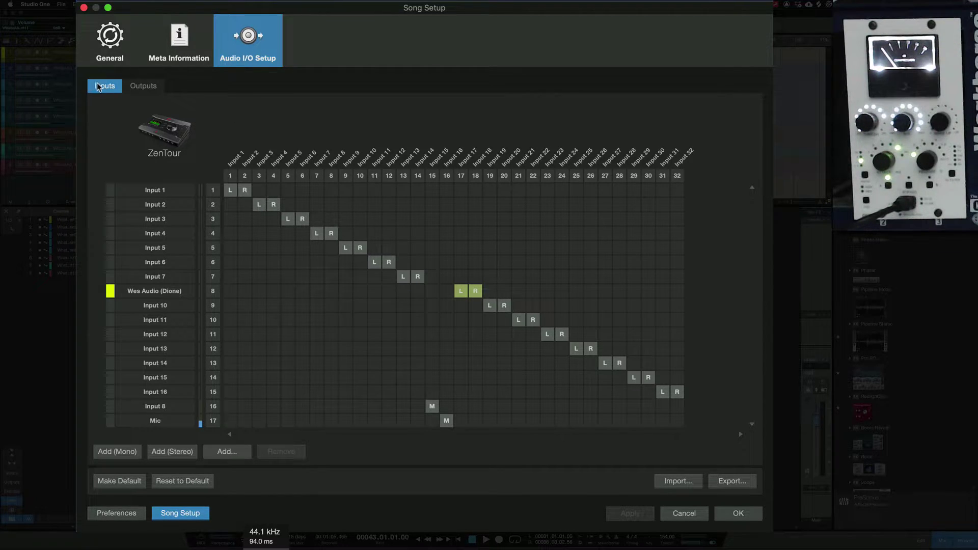
pyautogui.click(139, 86)
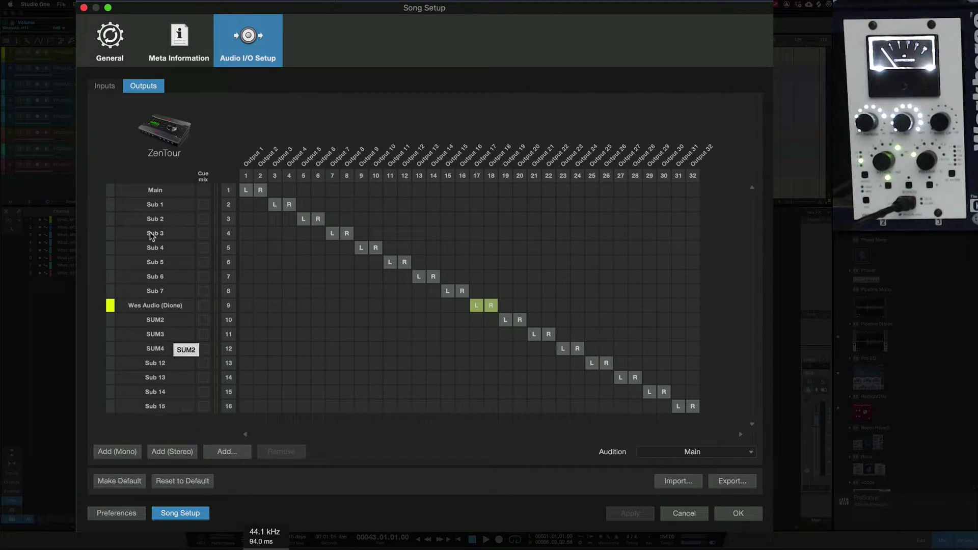
pyautogui.click(158, 304)
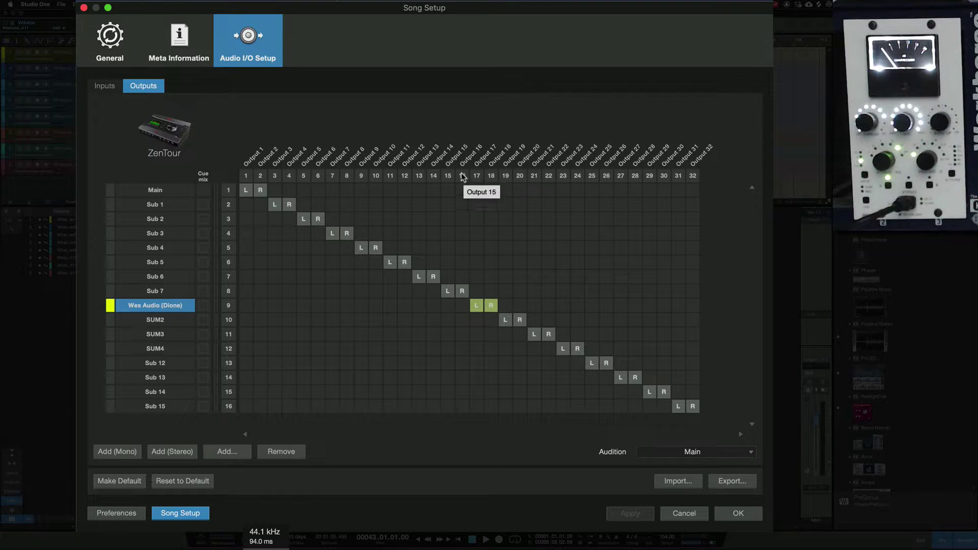
# - Examine the Wes Audio (Dione), Input 8 and Mic entries in the song's audio inputs, and accept the setup dialog
pyautogui.click(108, 85)
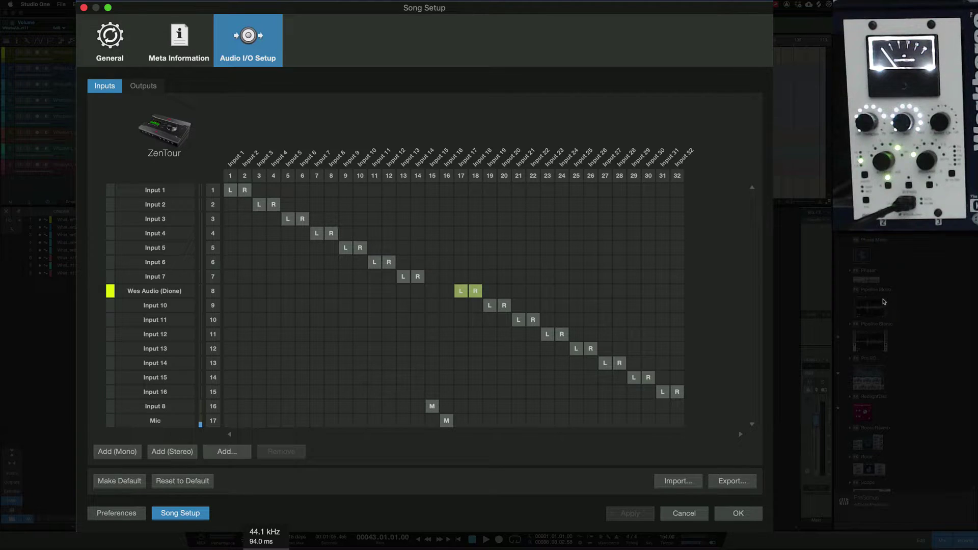
pyautogui.click(152, 293)
pyautogui.click(173, 419)
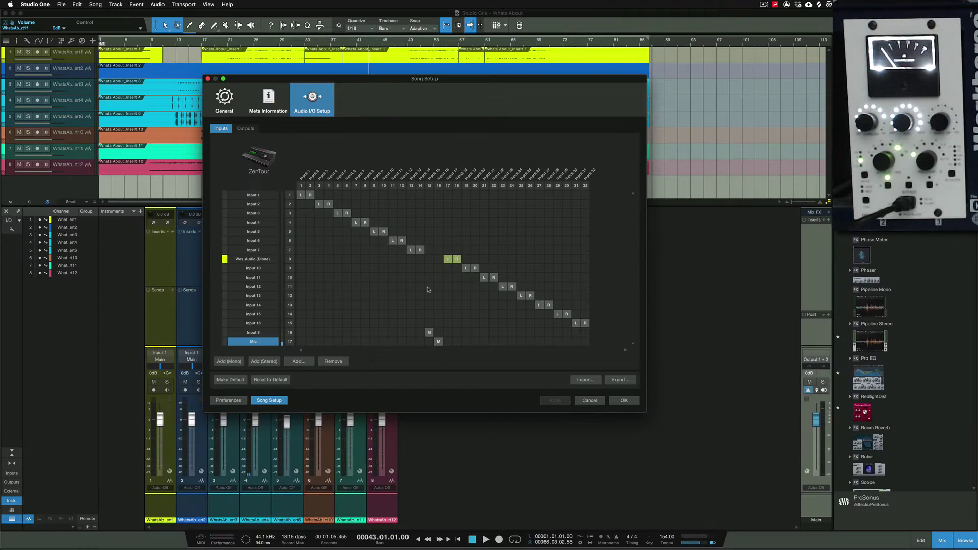
pyautogui.click(253, 332)
pyautogui.click(253, 341)
pyautogui.click(252, 332)
pyautogui.click(254, 341)
pyautogui.click(617, 401)
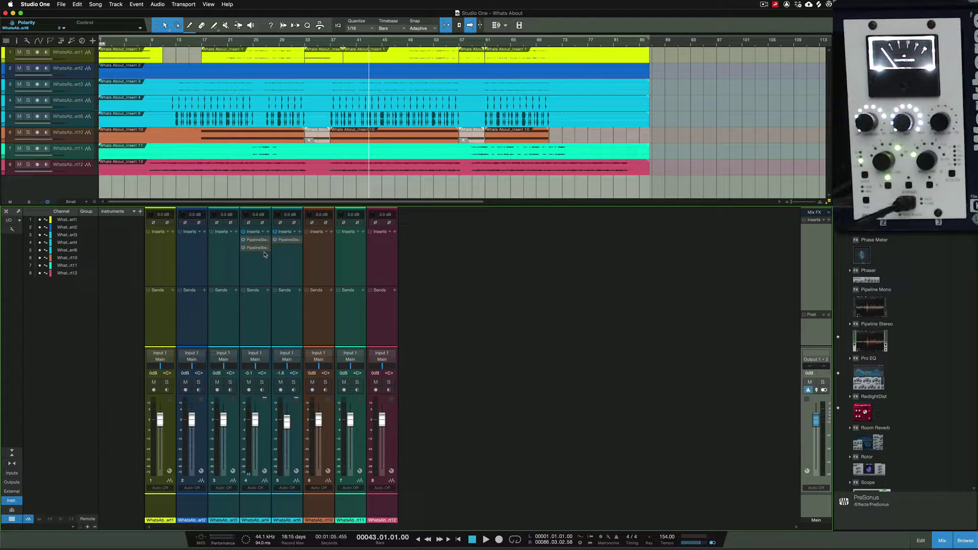
# - Remove the second Pipeline Stereo insert from channel 4
pyautogui.click(878, 344)
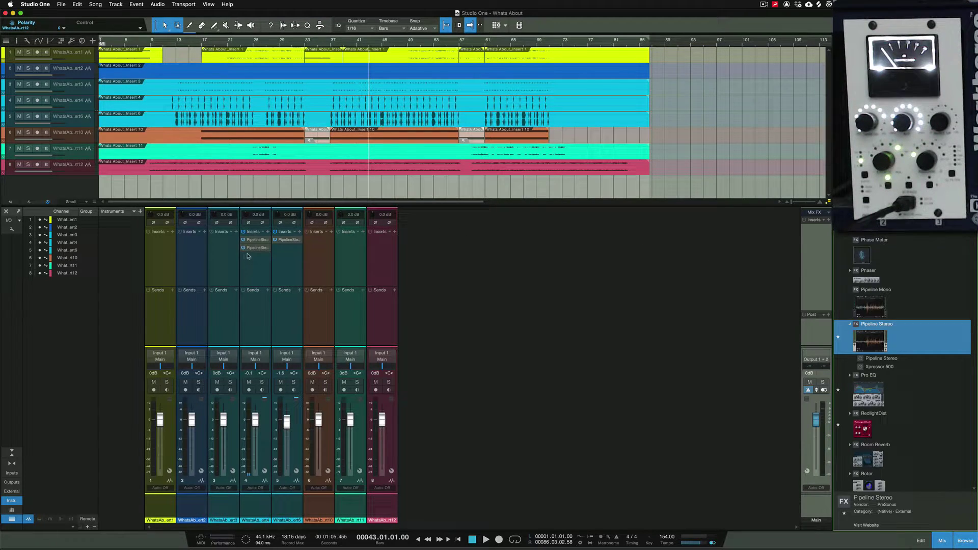
pyautogui.rightClick(267, 250)
pyautogui.click(290, 316)
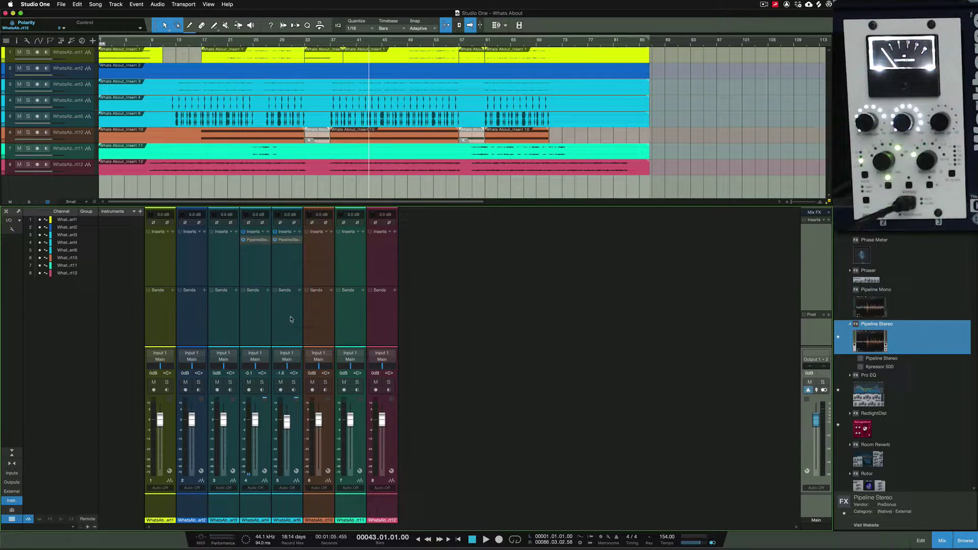
# - Insert a new Pipeline Stereo on channel 4 and route both its send and return to Wes Audio (Dione)
pyautogui.click(875, 341)
pyautogui.moveTo(880, 342); pyautogui.dragTo(264, 253)
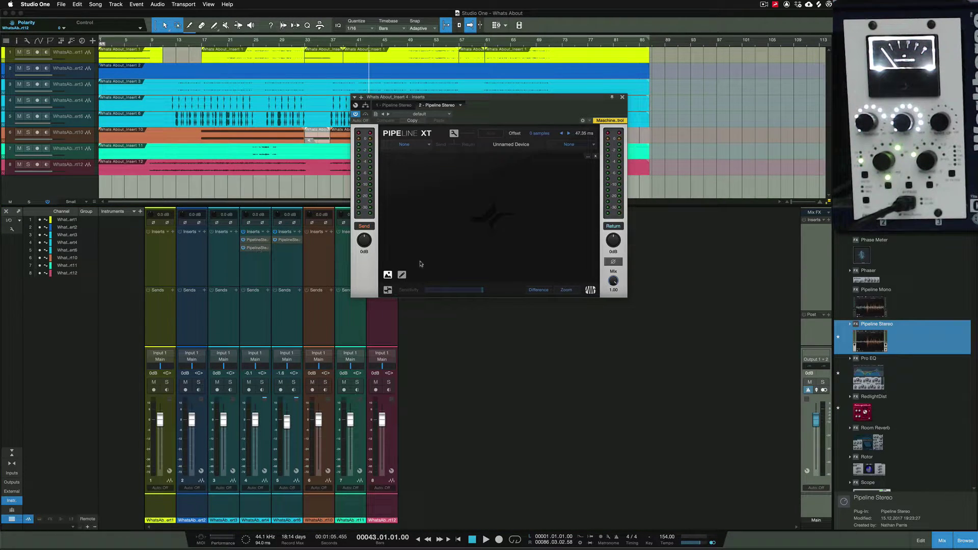
pyautogui.click(404, 145)
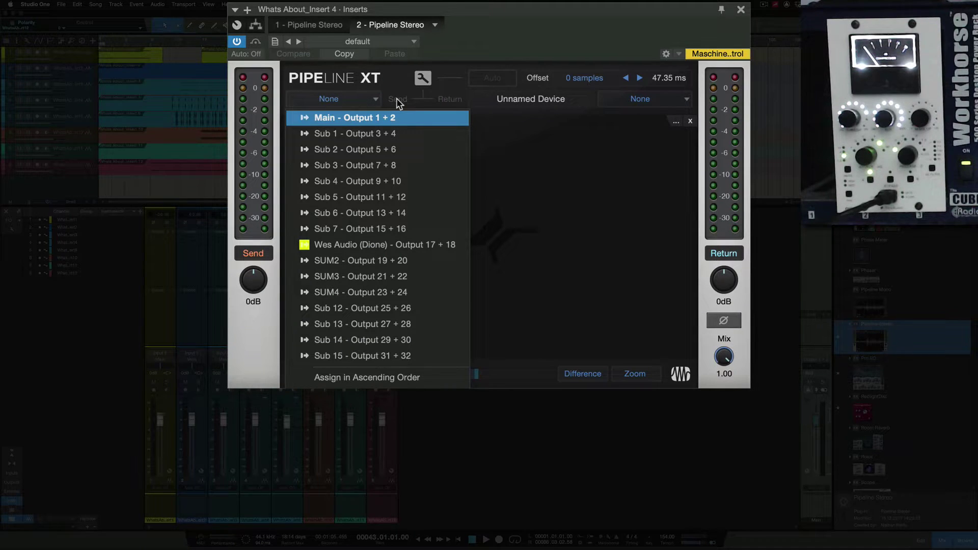
pyautogui.click(382, 243)
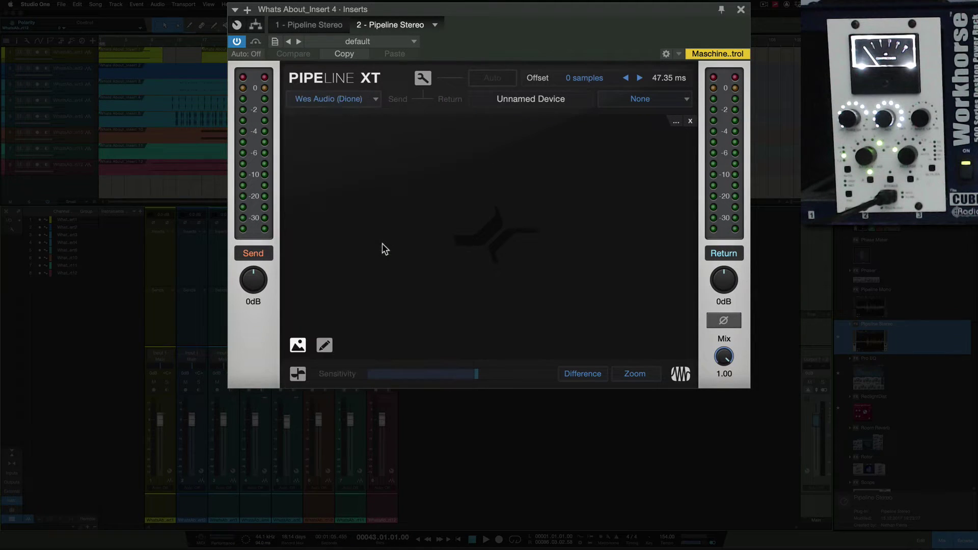
pyautogui.click(668, 103)
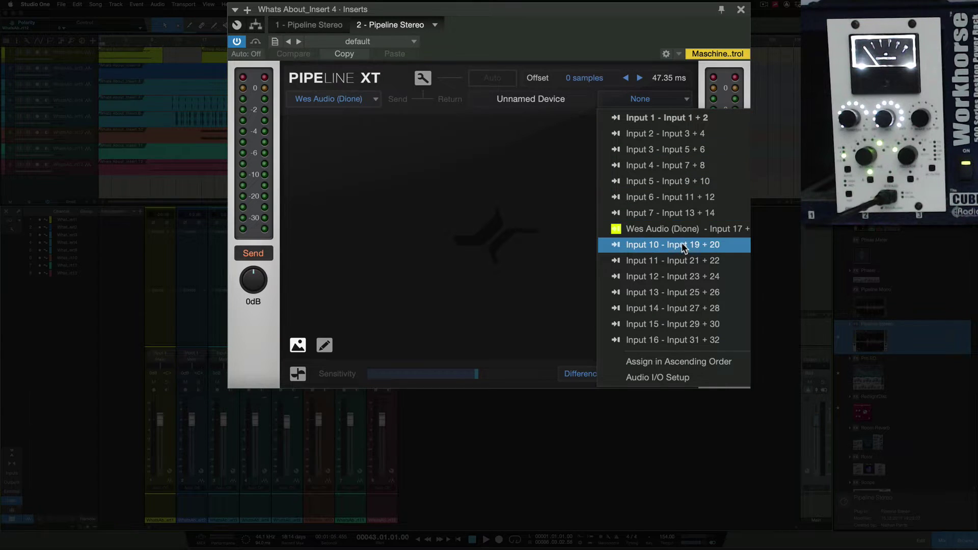
pyautogui.click(675, 228)
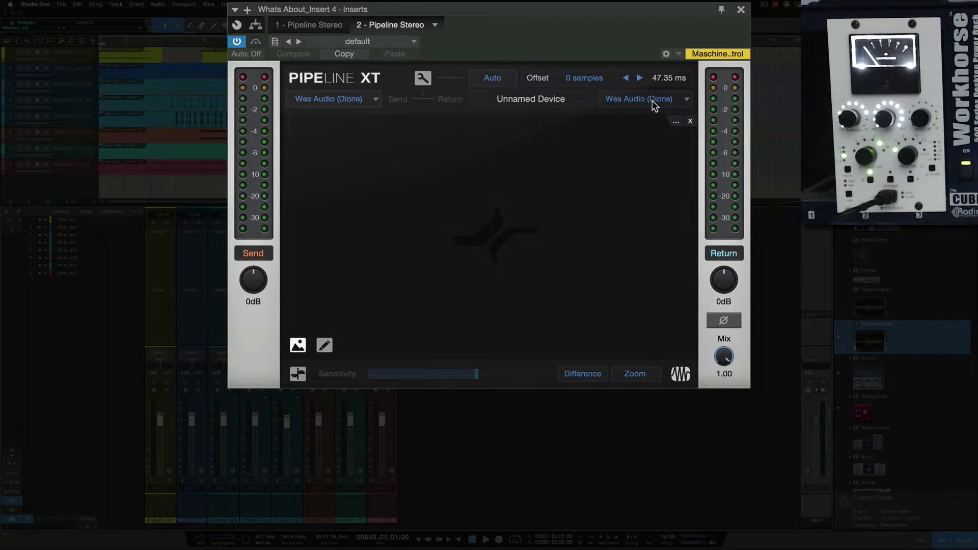
# - Run Pipeline's automatic latency offset detection and toggle its test ping off and on
pyautogui.click(493, 78)
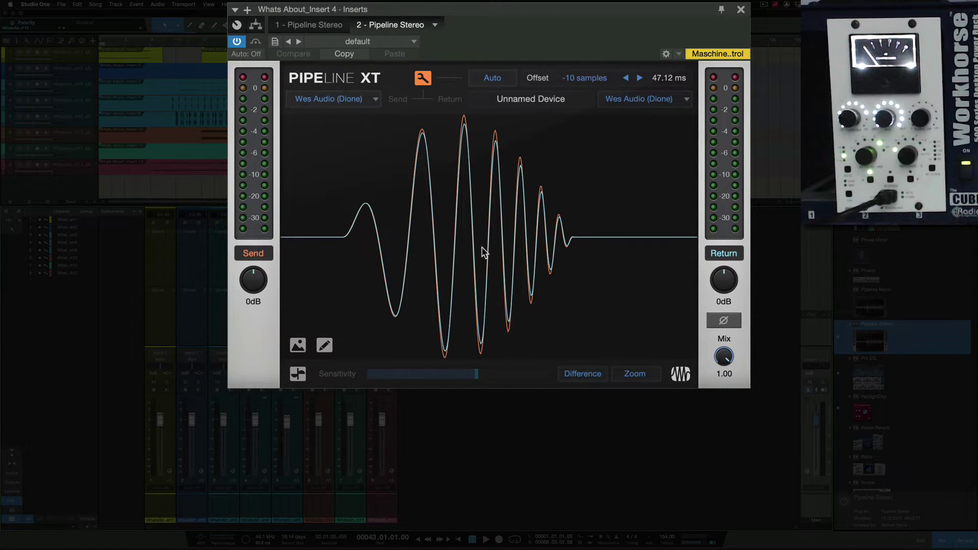
pyautogui.click(507, 80)
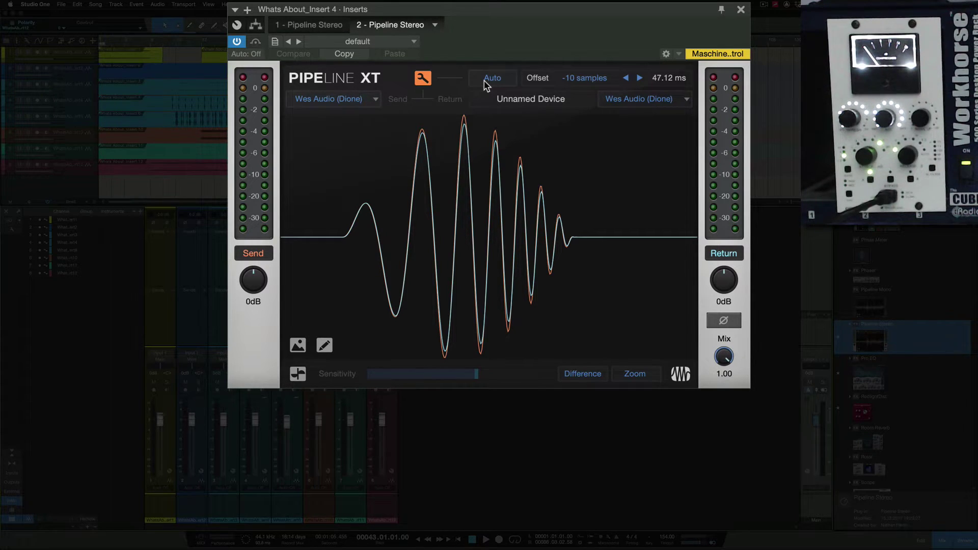
pyautogui.click(424, 81)
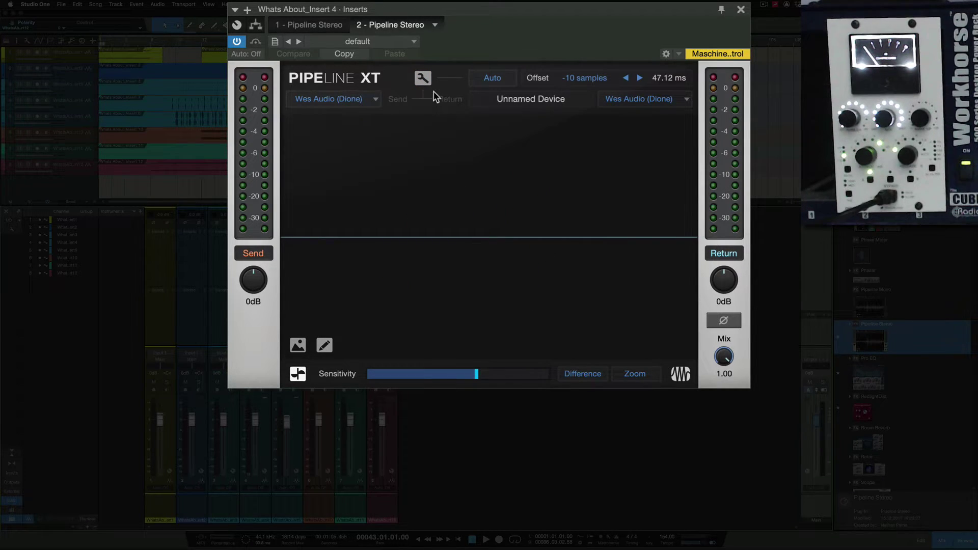
pyautogui.click(423, 78)
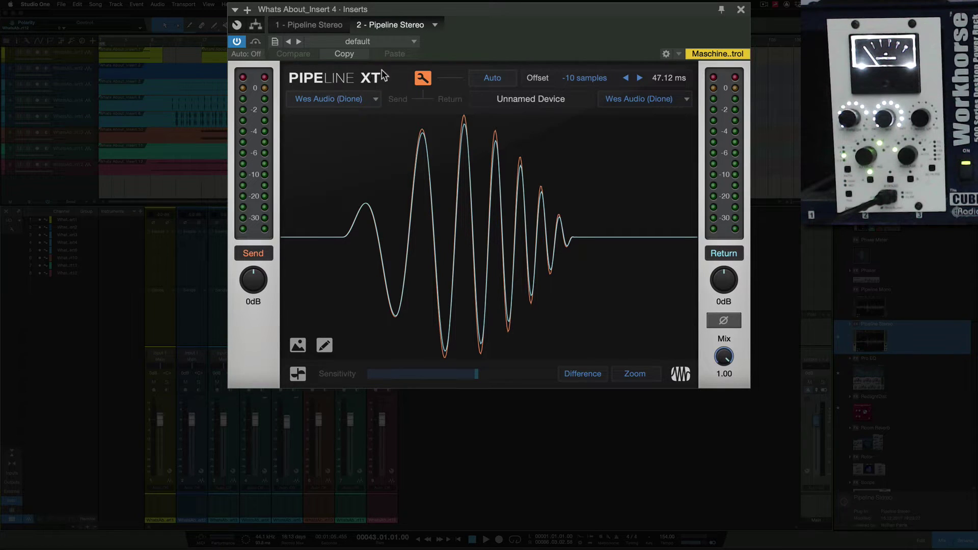
# - Close the Pipeline window and delete the newly added second Pipeline Stereo insert from channel 4
pyautogui.click(741, 10)
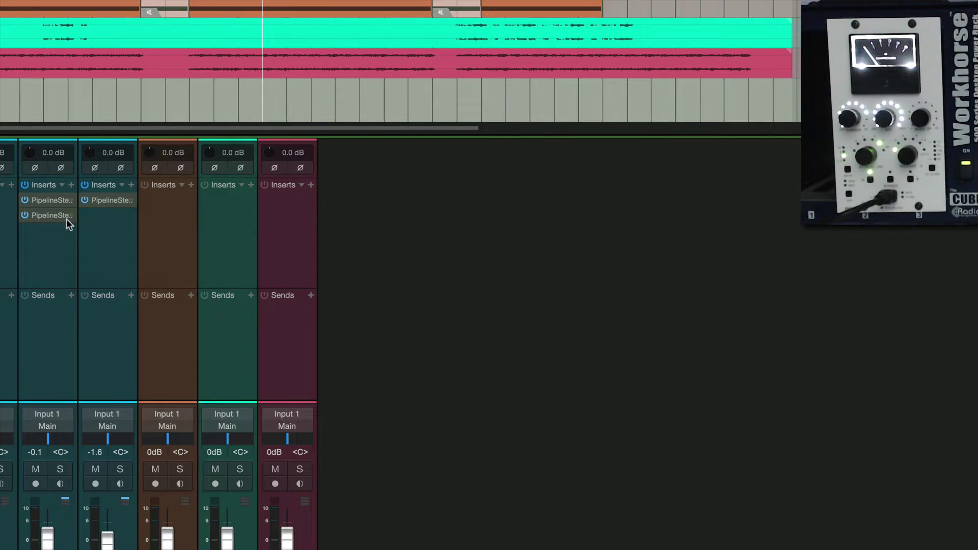
pyautogui.click(68, 215)
pyautogui.click(112, 347)
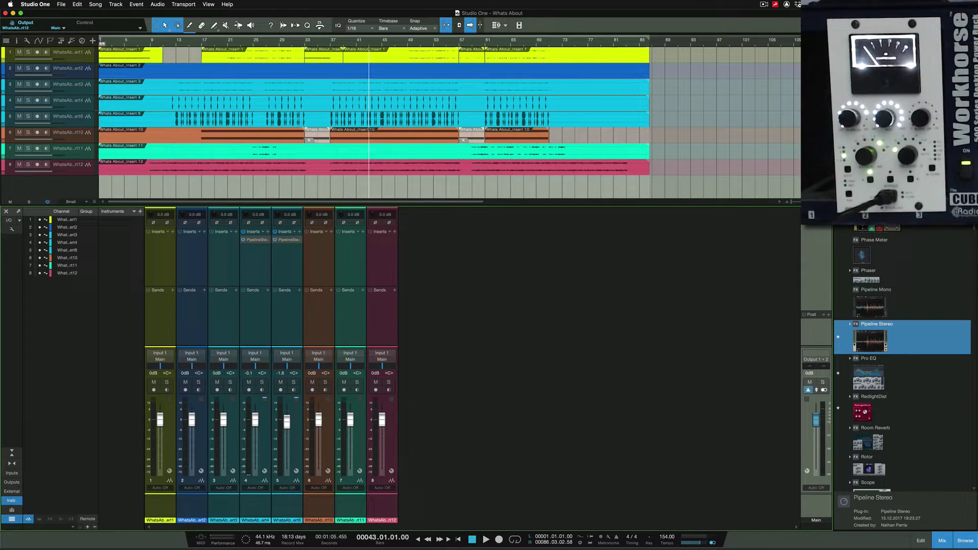
# - Insert Pipeline Stereo on the Main channel and set both its send and return to Wes Audio (Dione)
pyautogui.moveTo(875, 334); pyautogui.dragTo(824, 257)
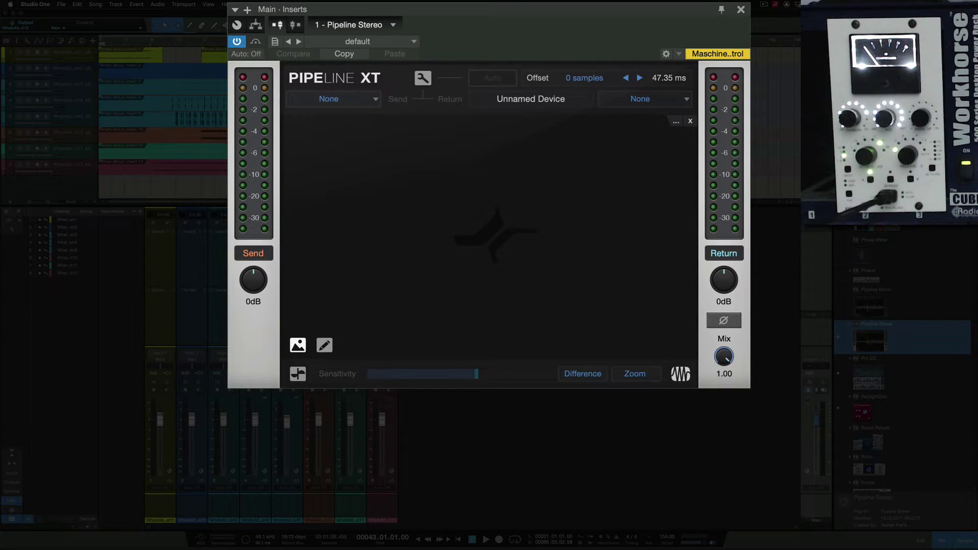
pyautogui.click(365, 102)
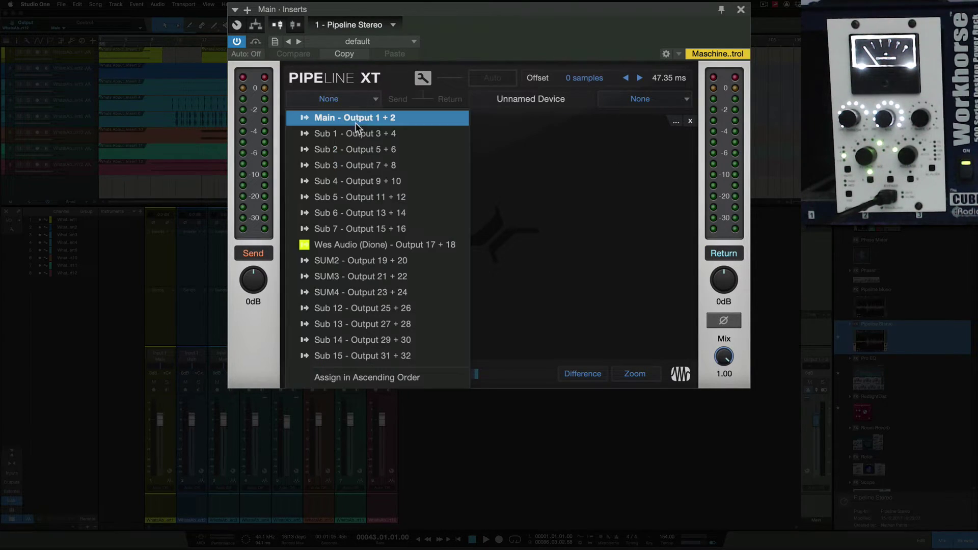
pyautogui.click(382, 246)
pyautogui.click(655, 100)
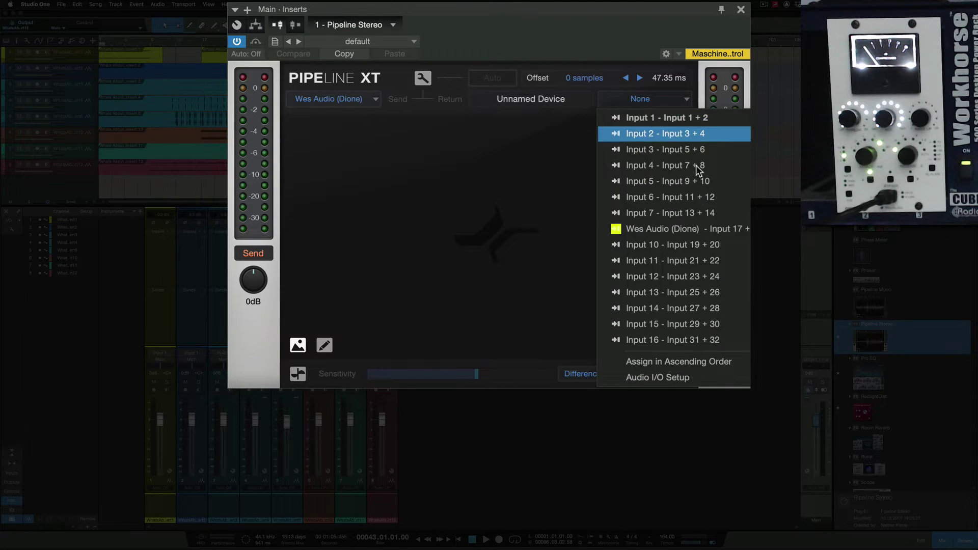
pyautogui.click(702, 228)
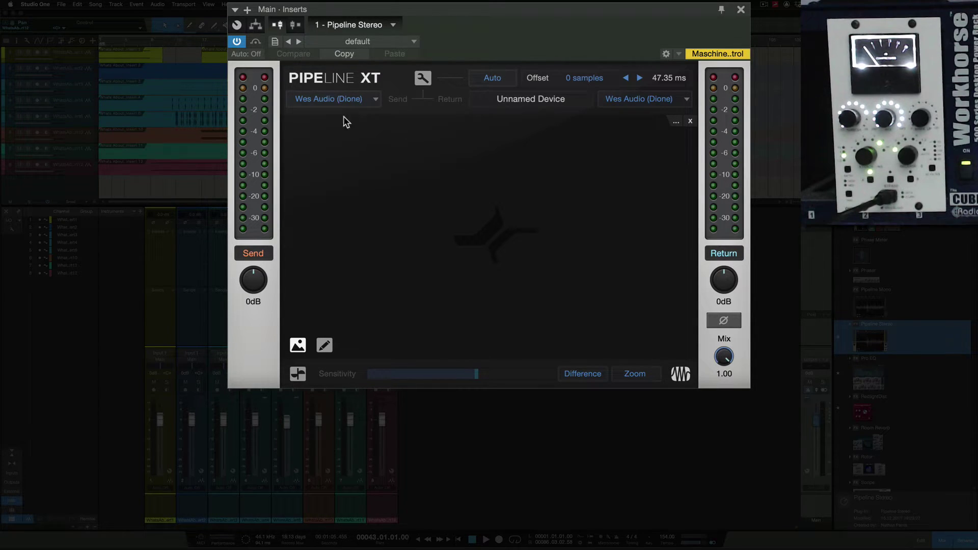
# - Reselect Wes Audio (Dione) as Pipeline's send and return on the Main channel and run the automatic latency offset detection
pyautogui.click(363, 99)
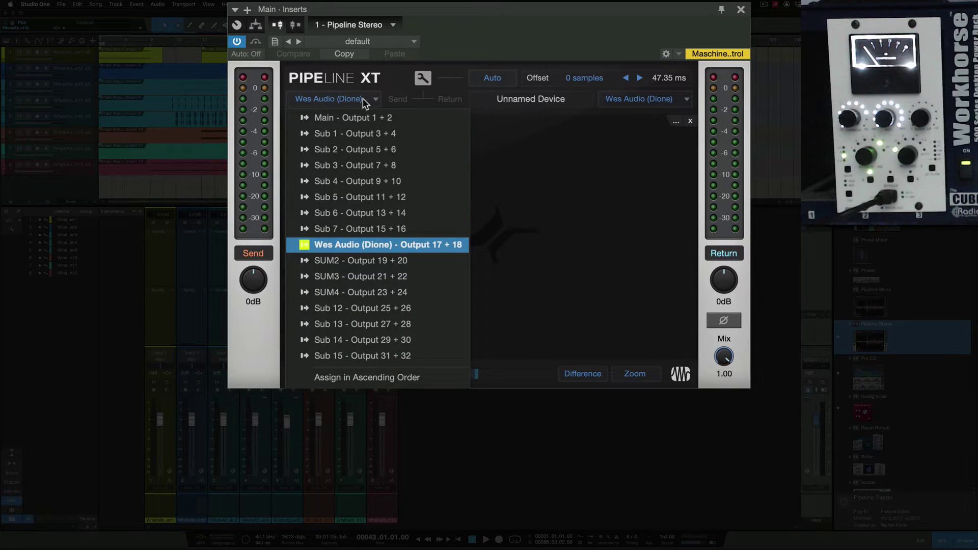
pyautogui.click(377, 239)
pyautogui.click(651, 102)
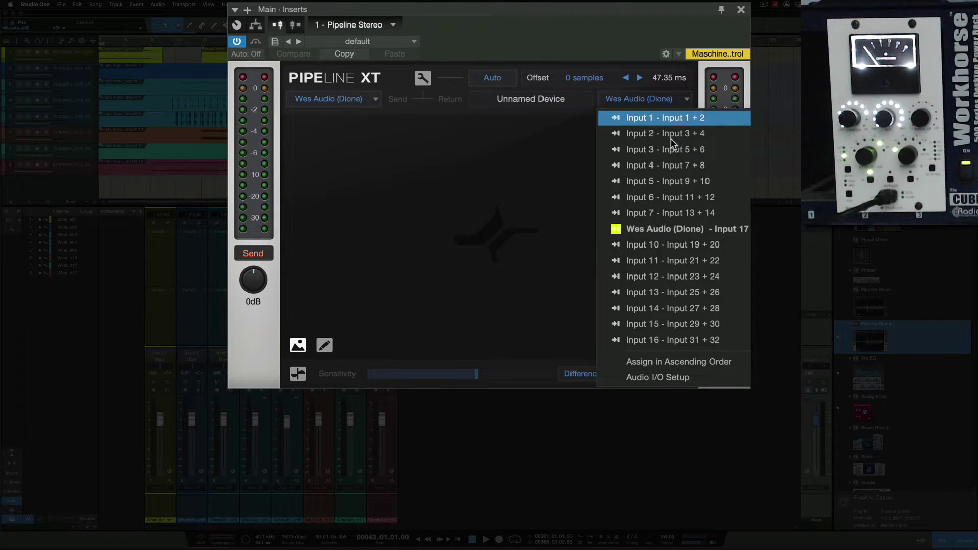
pyautogui.click(687, 225)
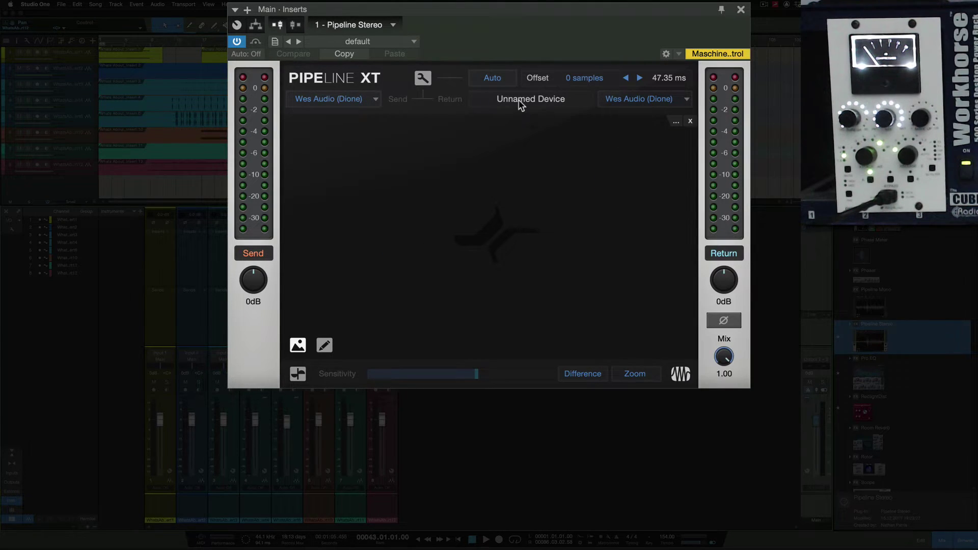
pyautogui.click(493, 78)
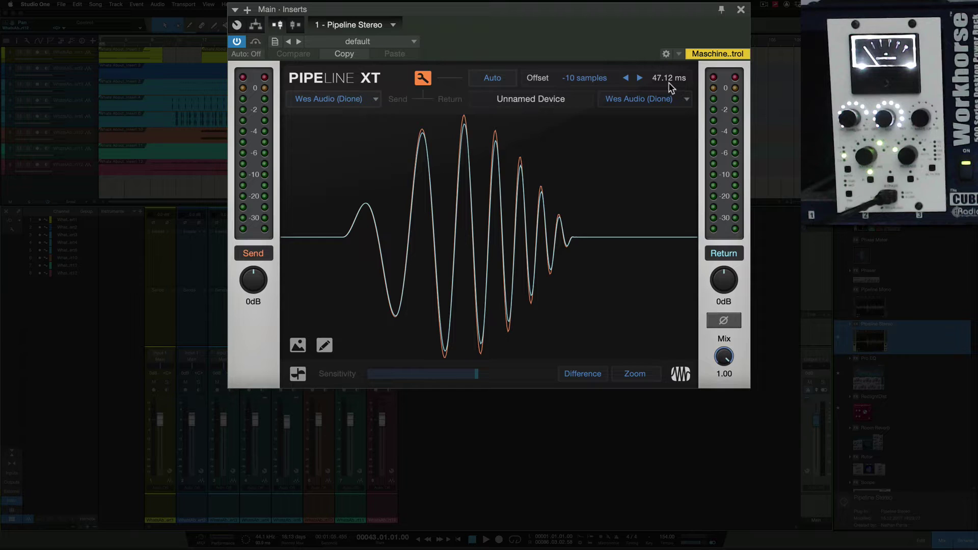
pyautogui.click(422, 78)
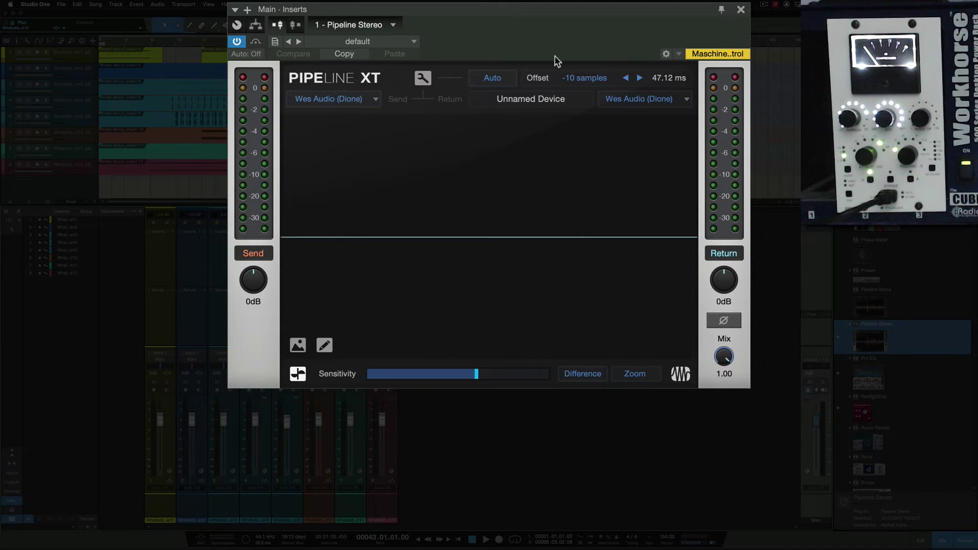
# - Pin the Pipeline window and play the song, deactivating the Pipeline insert during playback to compare the sound
pyautogui.click(722, 11)
pyautogui.press('space')
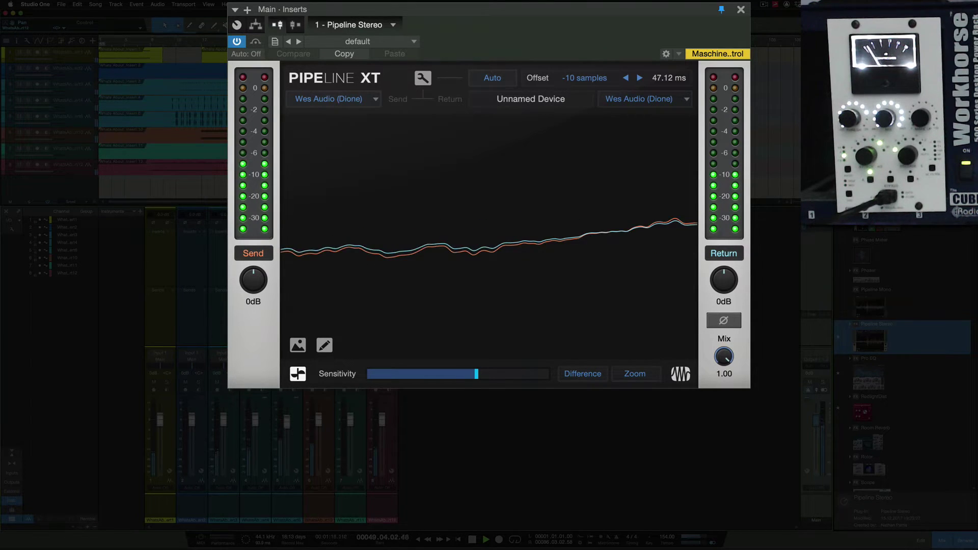
pyautogui.click(240, 43)
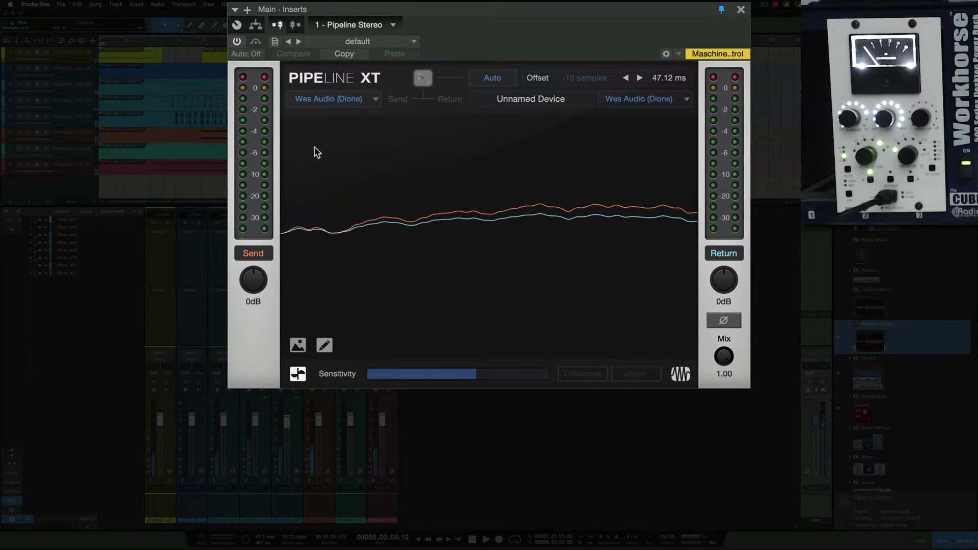
pyautogui.press('space')
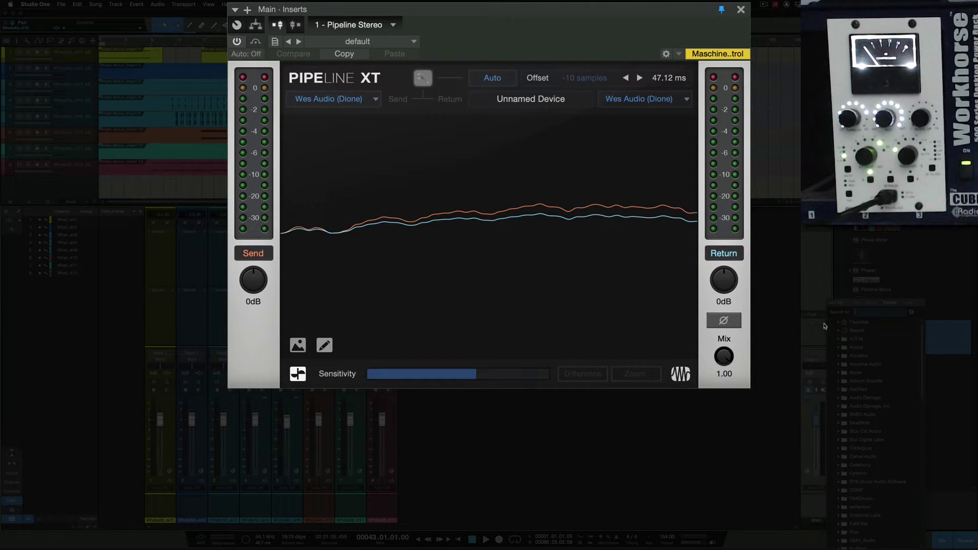
# - Add the WesAudio _dione plug-in to the Main channel's post-fader slot and connect it to USB Direct/ID:439
pyautogui.scroll(-10, 902, 332)
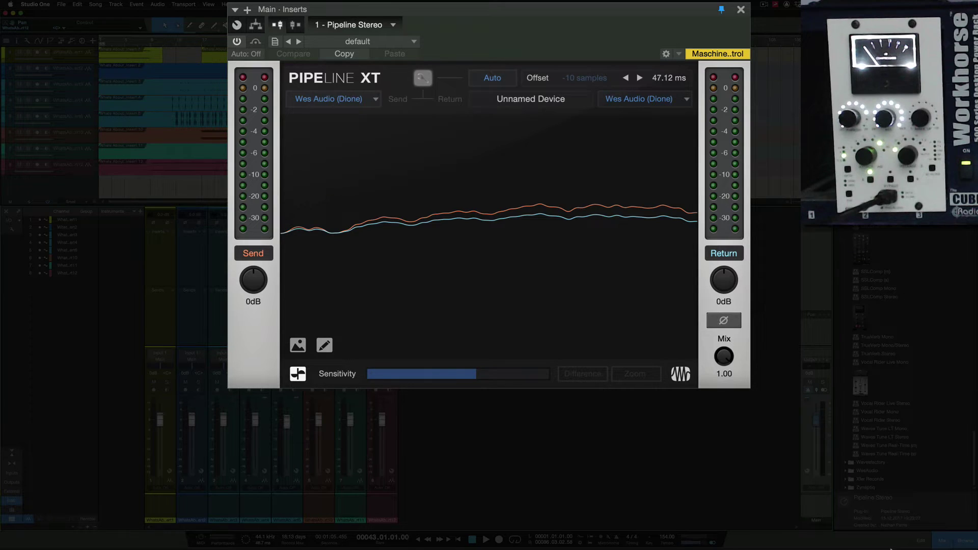
pyautogui.click(847, 470)
pyautogui.click(873, 421)
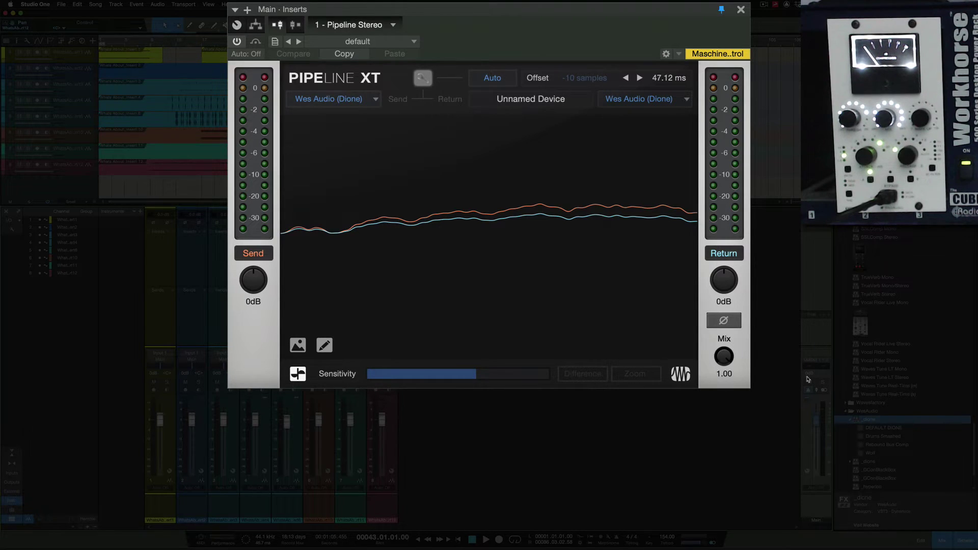
pyautogui.moveTo(808, 380); pyautogui.dragTo(808, 379)
pyautogui.click(399, 461)
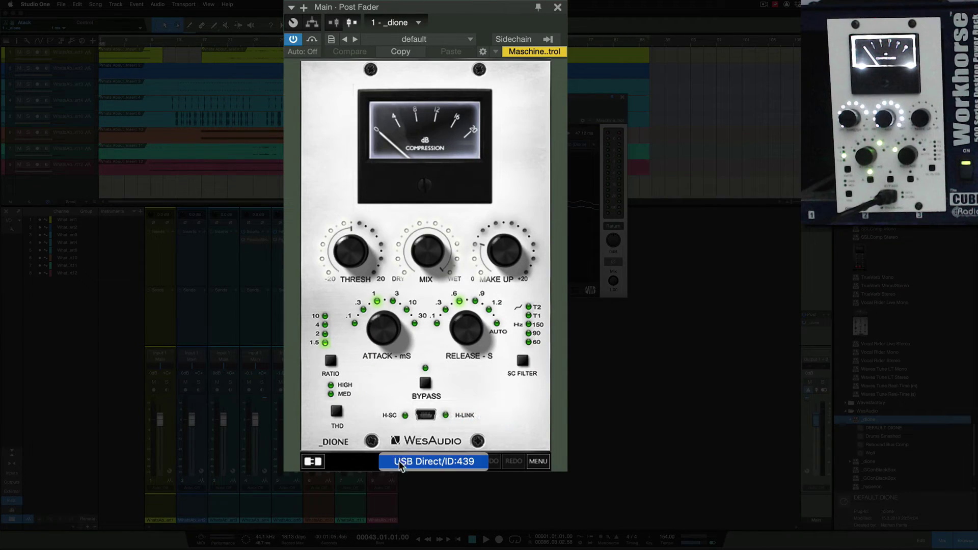
pyautogui.click(405, 463)
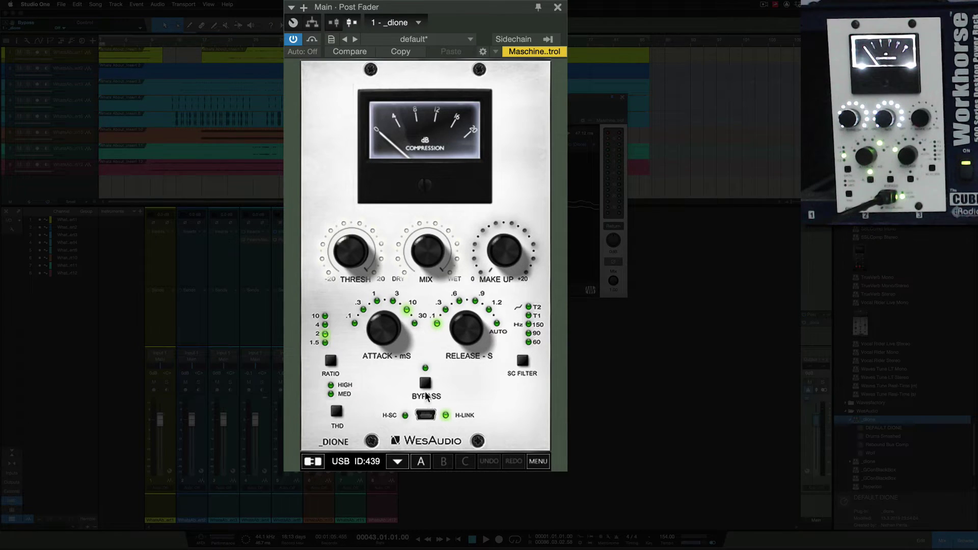
# - Bypass the Dione plug-in with threshold at 20 dB and mix at 100, and pin its window beside Pipeline
pyautogui.moveTo(350, 255); pyautogui.dragTo(351, 230)
pyautogui.moveTo(427, 250); pyautogui.dragTo(427, 225)
pyautogui.click(539, 7)
pyautogui.moveTo(446, 278)
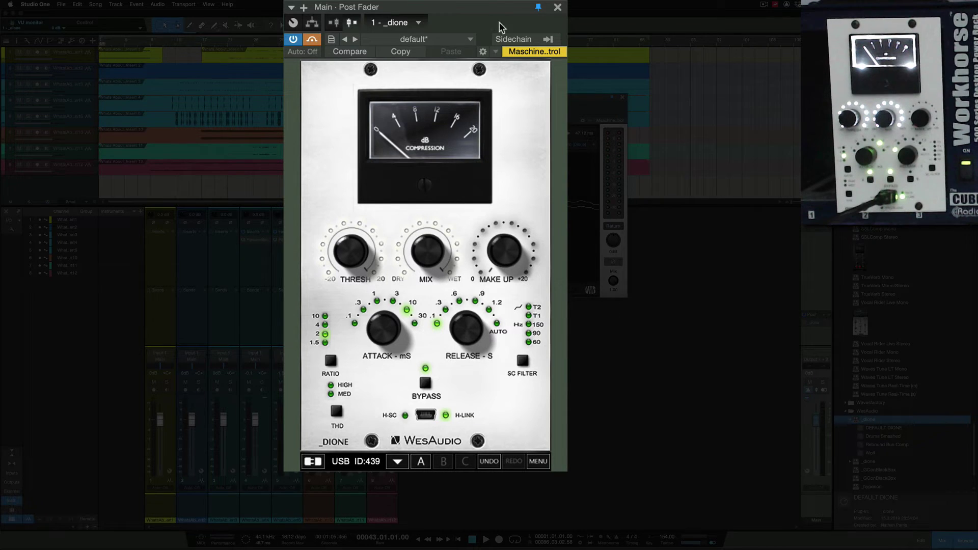
pyautogui.moveTo(478, 11); pyautogui.dragTo(757, 8)
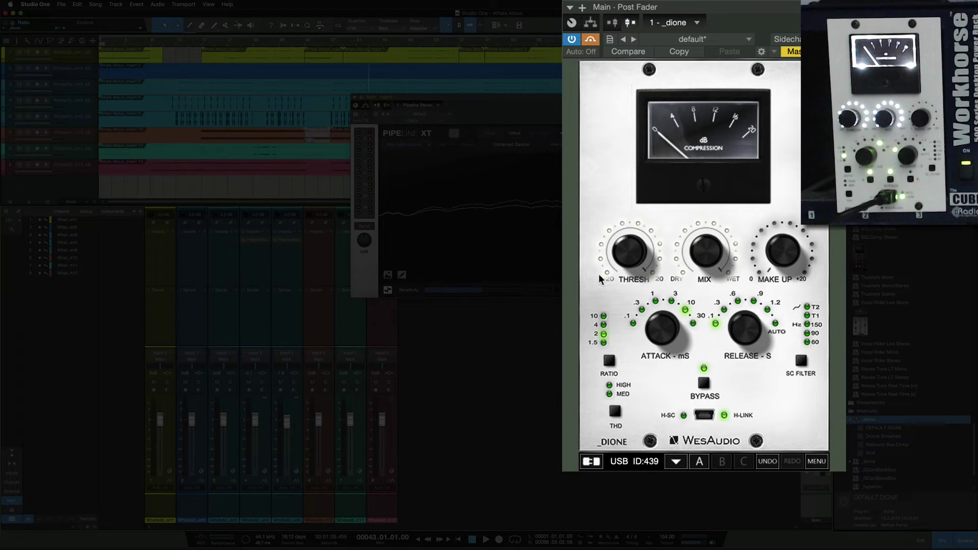
pyautogui.moveTo(691, 267)
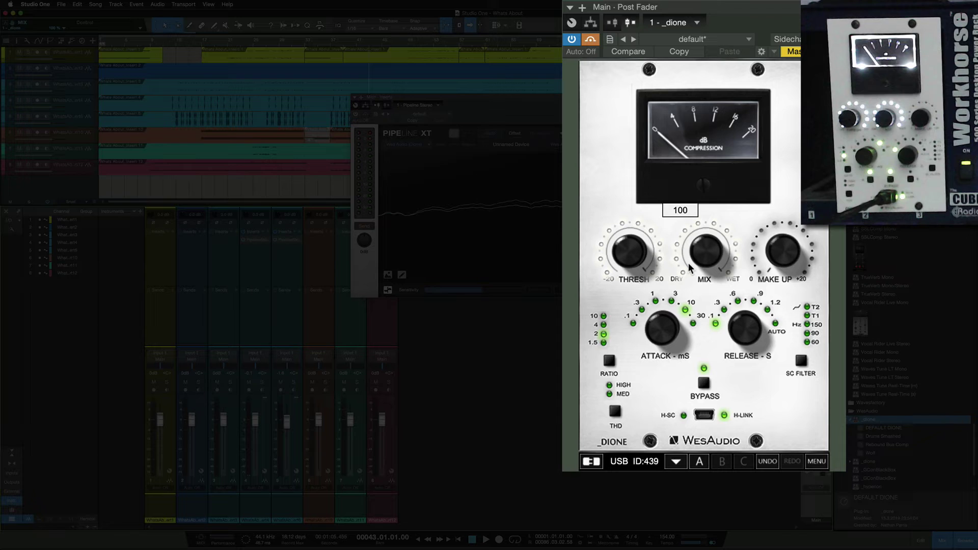
# - Play the song with the Pipeline insert reactivated, comparing the Dione bypassed and engaged at 1.00 dB make-up gain
pyautogui.press('space')
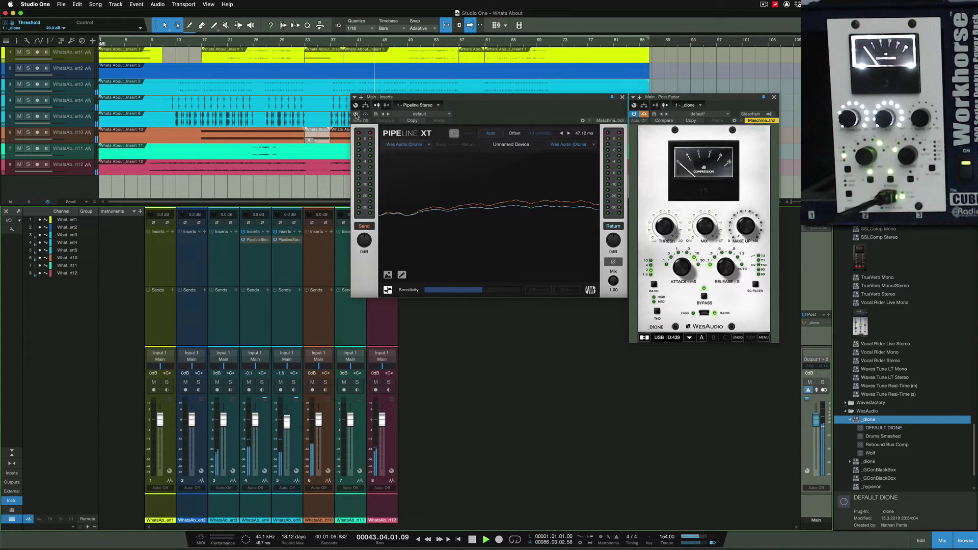
pyautogui.click(356, 114)
pyautogui.moveTo(745, 228)
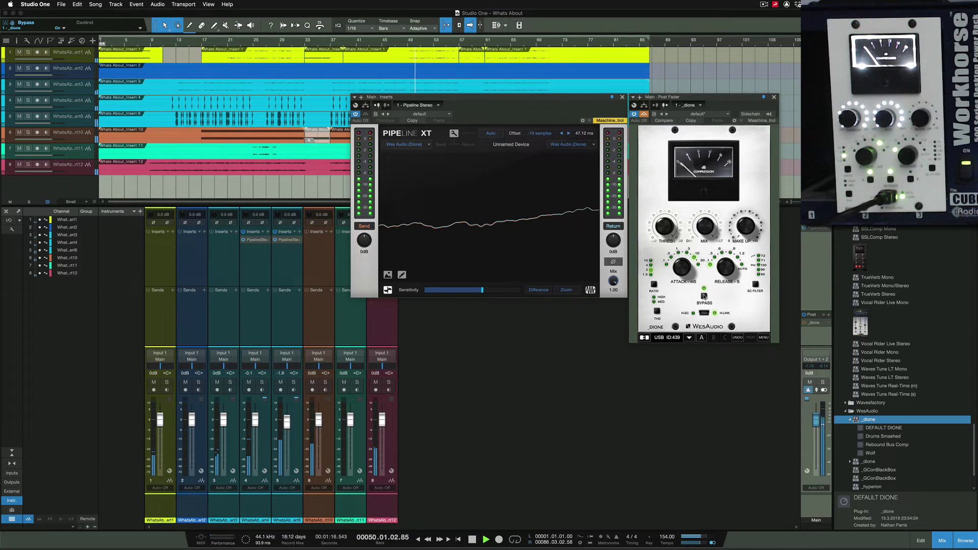
pyautogui.click(704, 296)
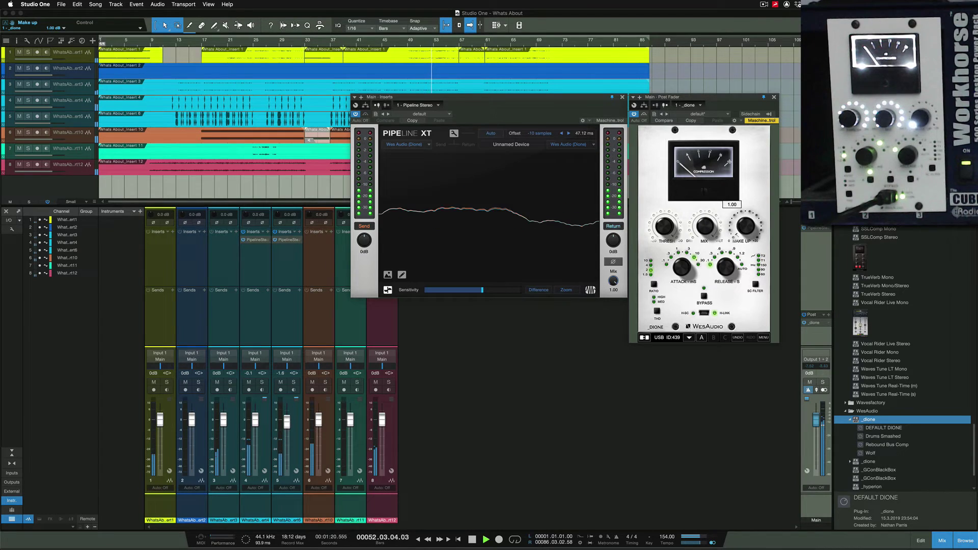
pyautogui.click(704, 296)
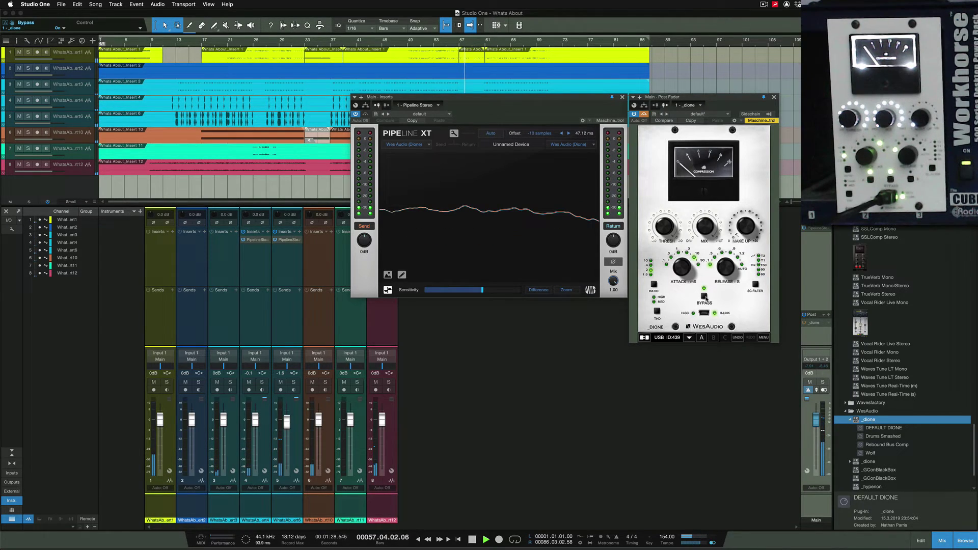
# - Lower the Dione's make-up gain to 0.50 dB, bypassing the compressor again before stopping playback
pyautogui.moveTo(745, 230)
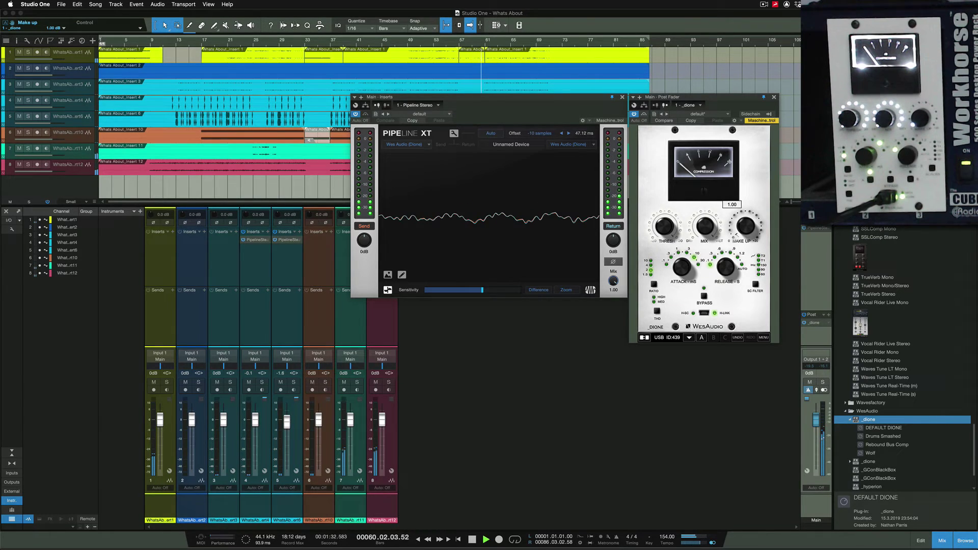
pyautogui.scroll(-2, 744, 230)
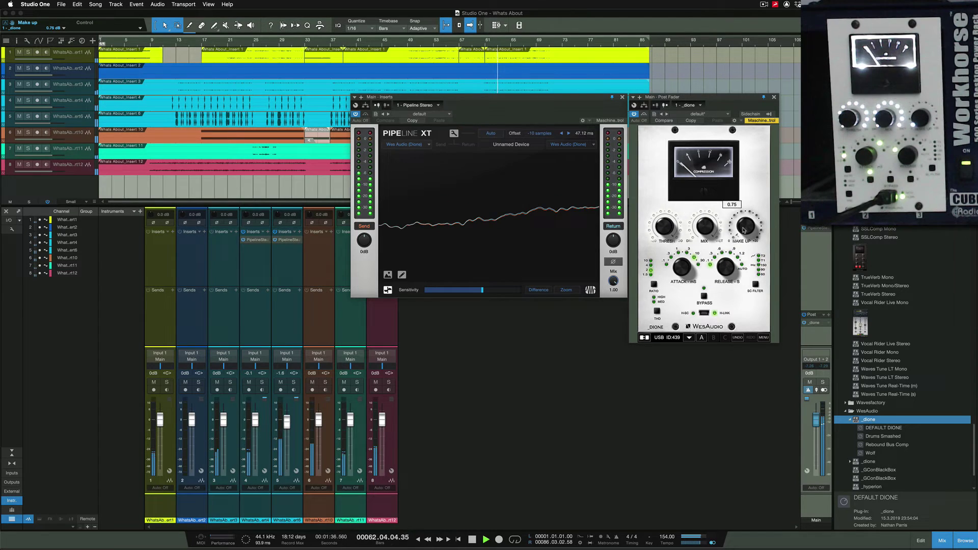
pyautogui.scroll(-2, 744, 231)
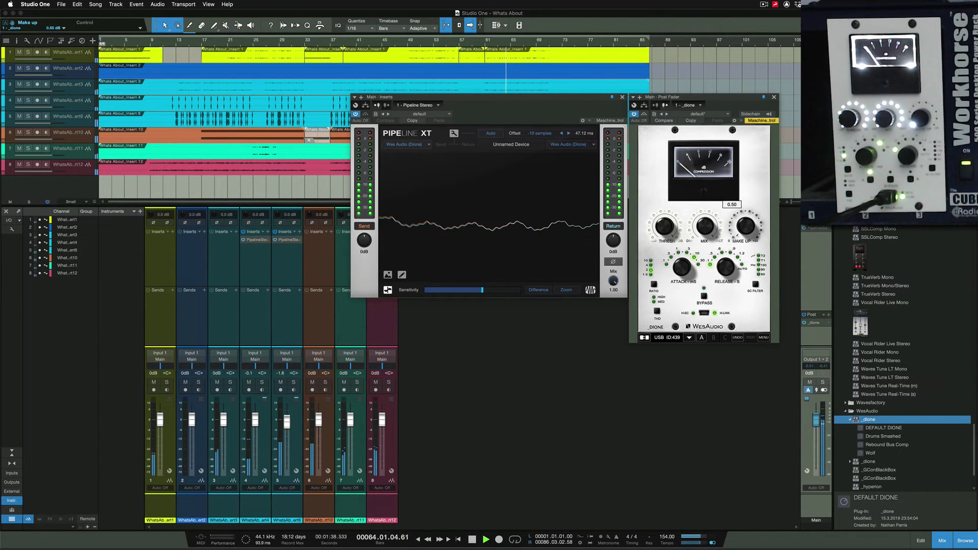
pyautogui.click(704, 296)
pyautogui.press('space')
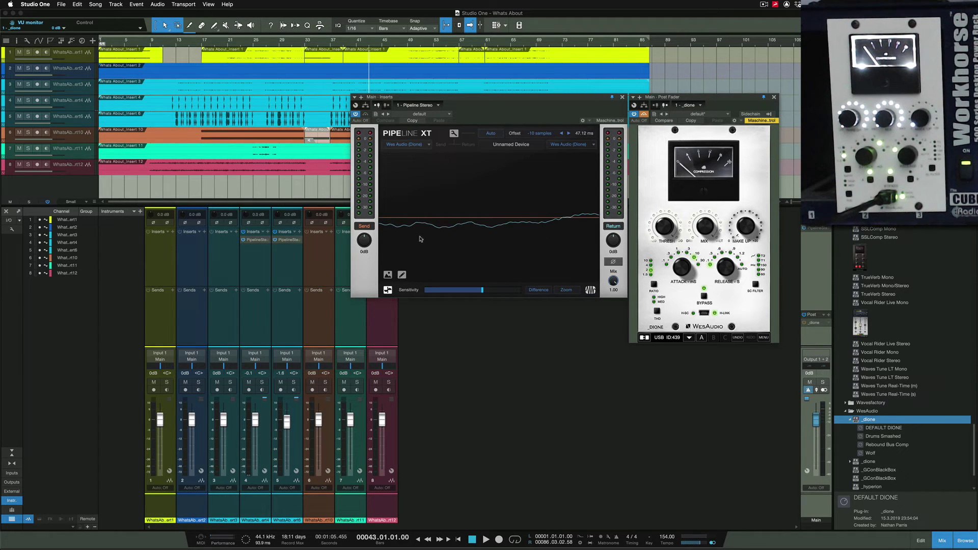
# - Close the Dione plug-in window and deactivate the Pipeline insert on the Main channel
pyautogui.moveTo(661, 238)
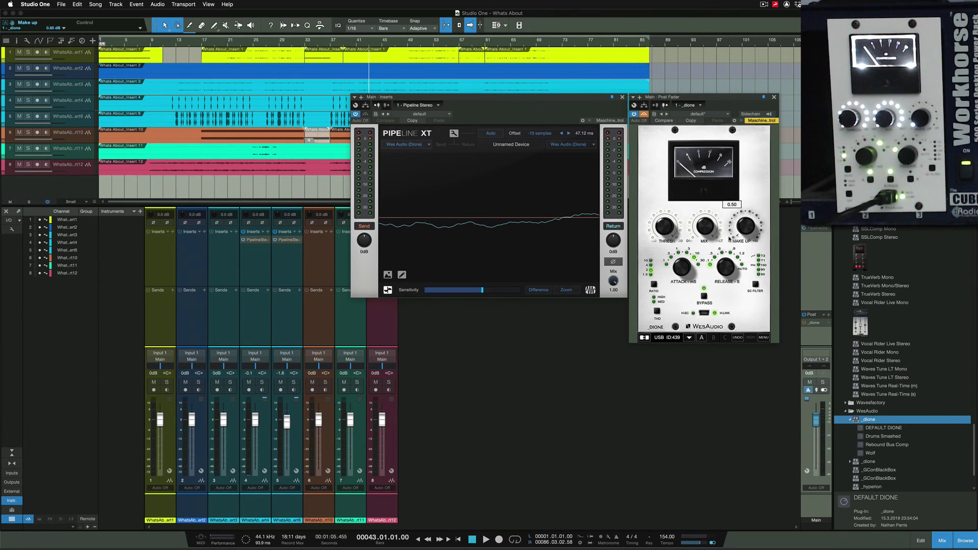
pyautogui.click(775, 97)
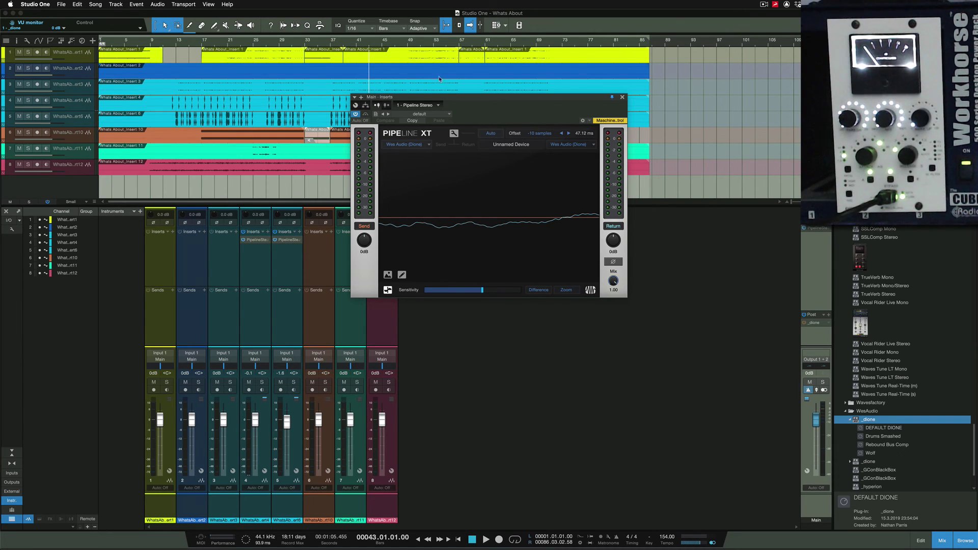
pyautogui.click(356, 114)
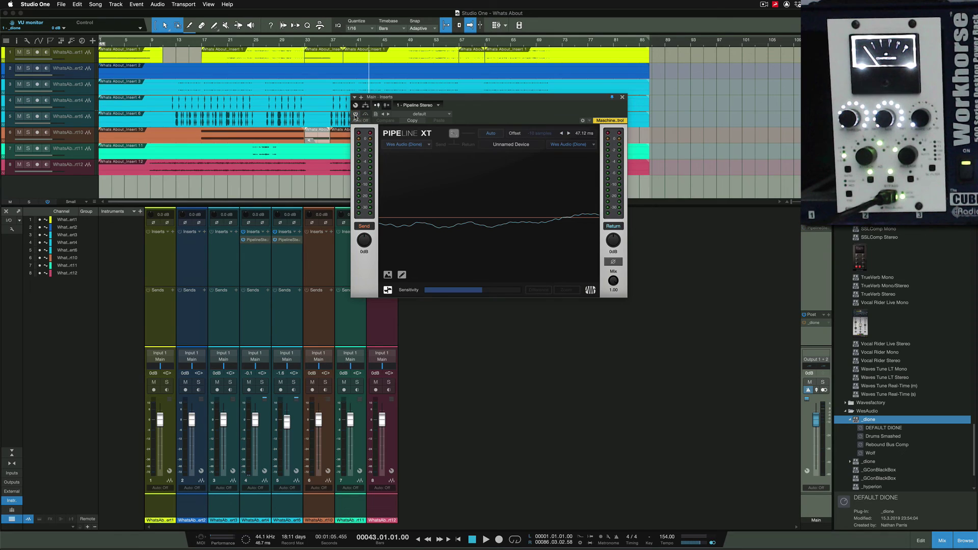